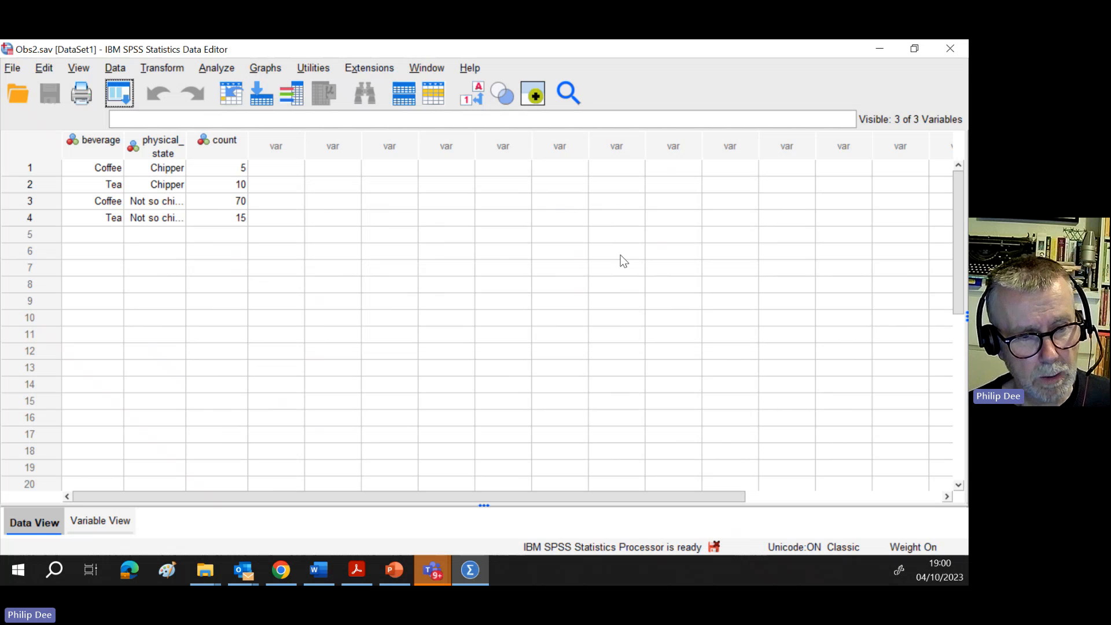
Review the value labels of beverage and physical_state and the measurement level options for beverage in the variable definitions.
click(112, 518)
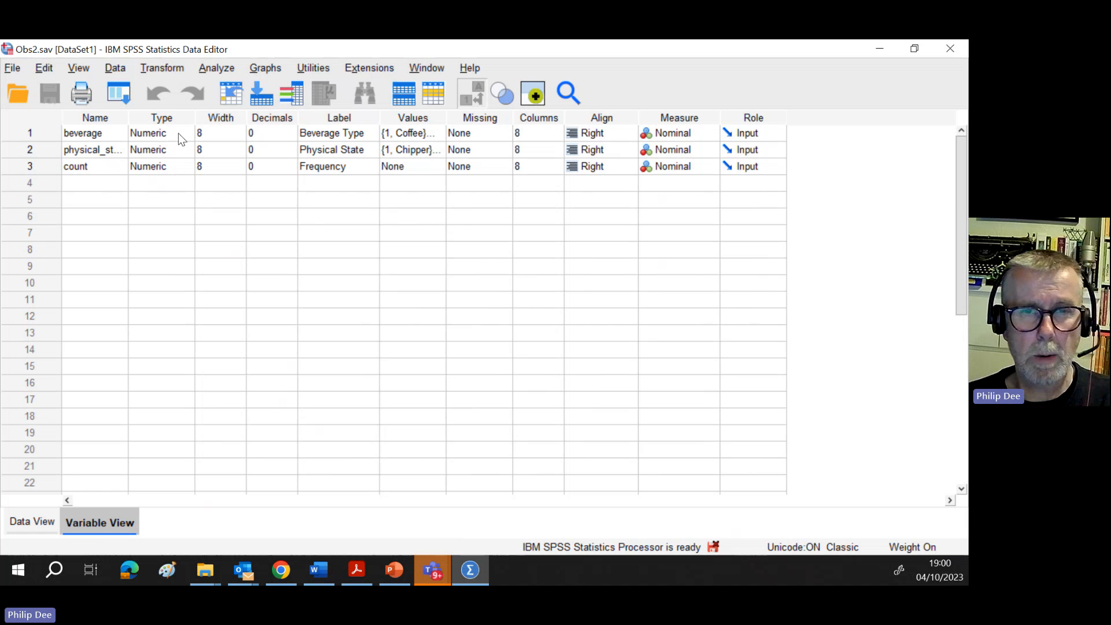
click(434, 134)
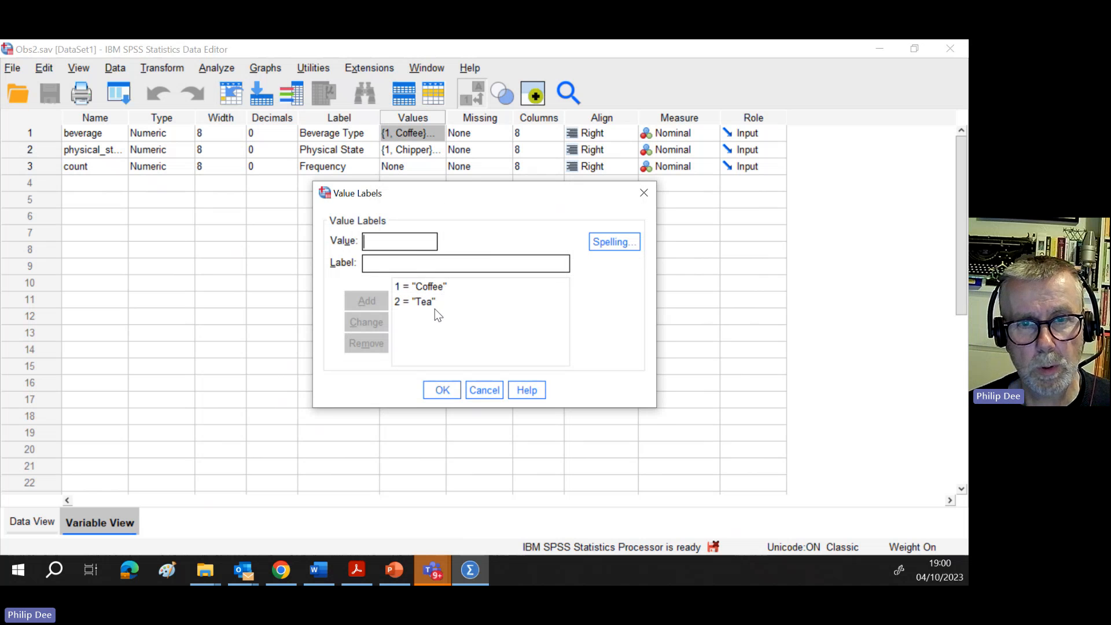
click(442, 386)
click(438, 152)
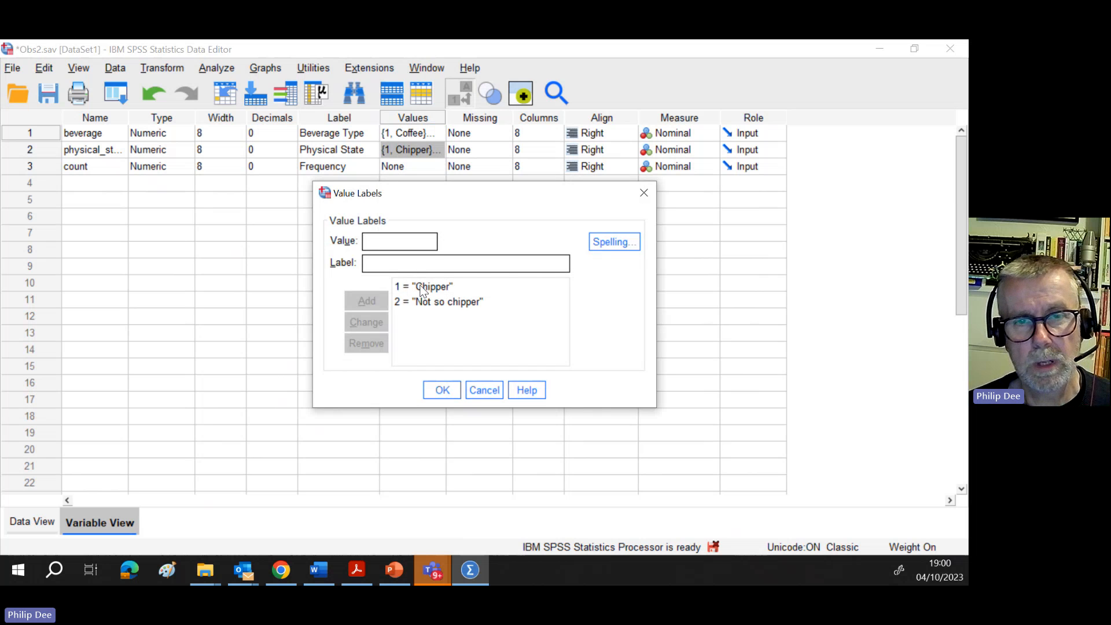
click(452, 387)
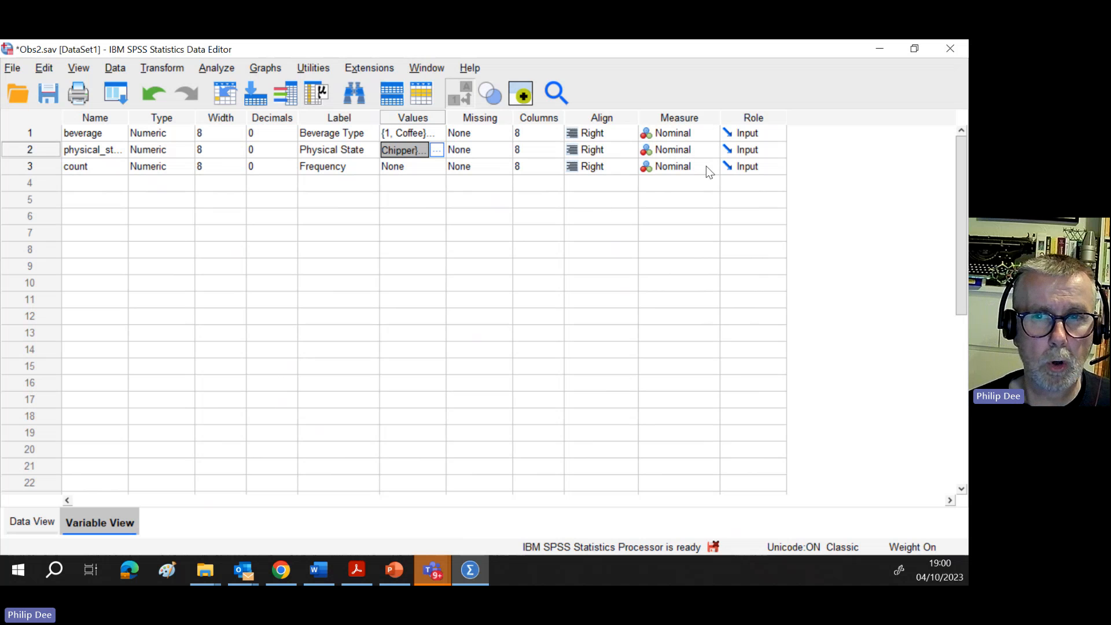
click(712, 131)
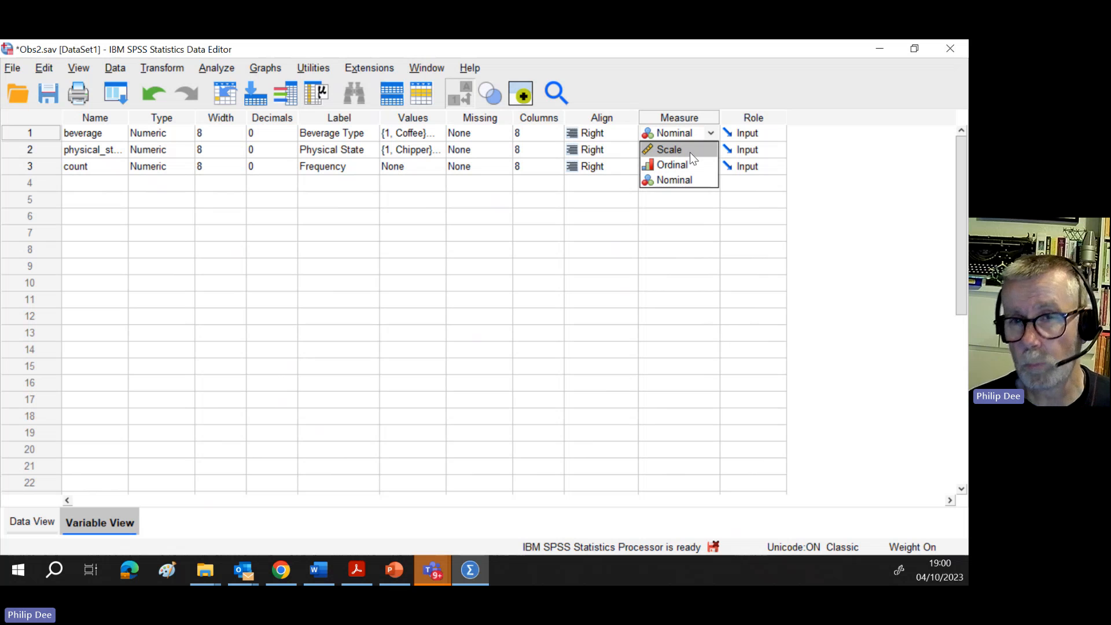
click(681, 203)
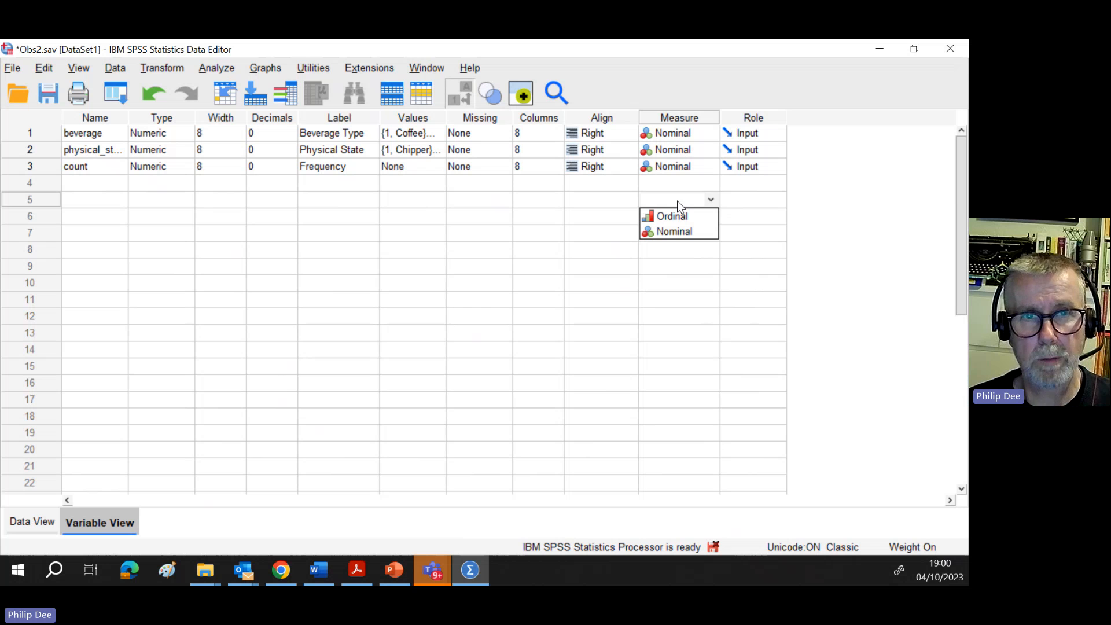
Compare the data rows with the cross-sectional study example table in PowerPoint, and return to SPSS.
click(33, 522)
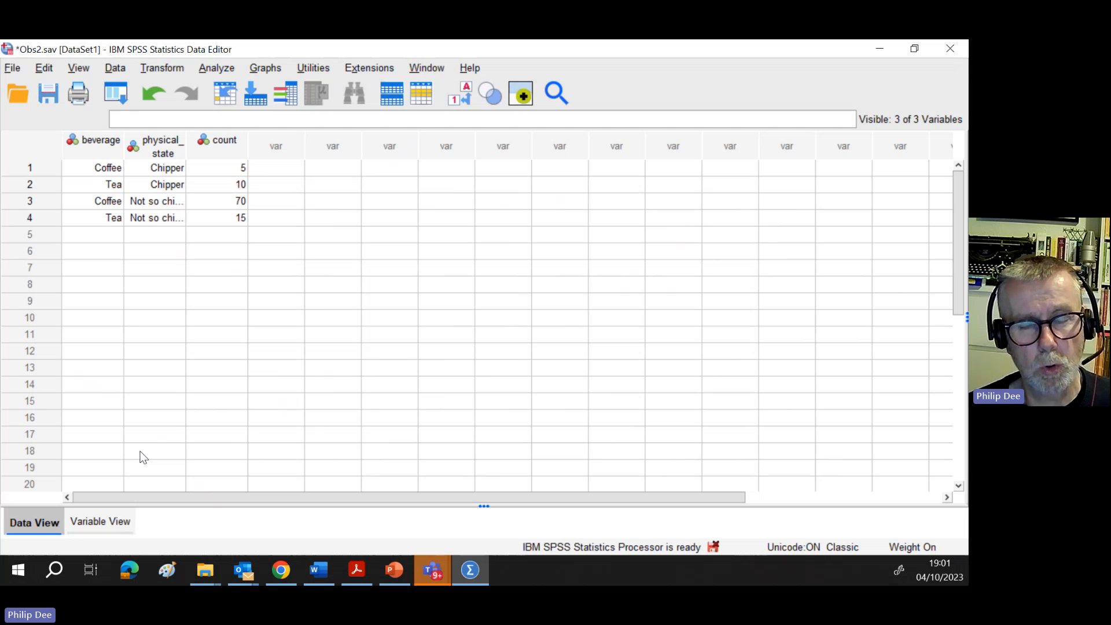
click(394, 570)
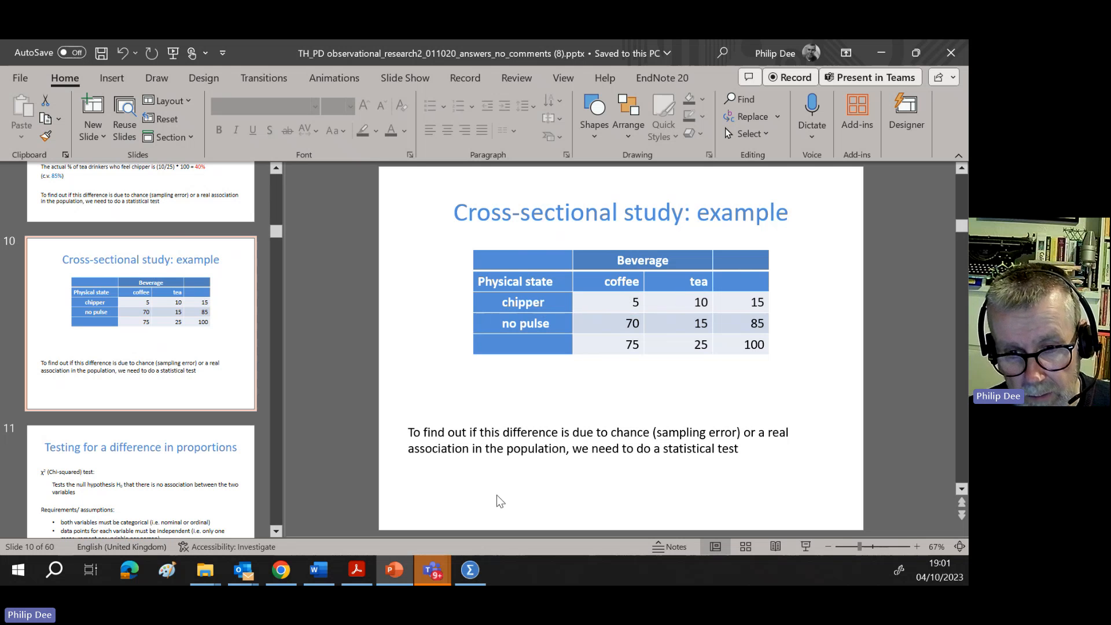
click(470, 566)
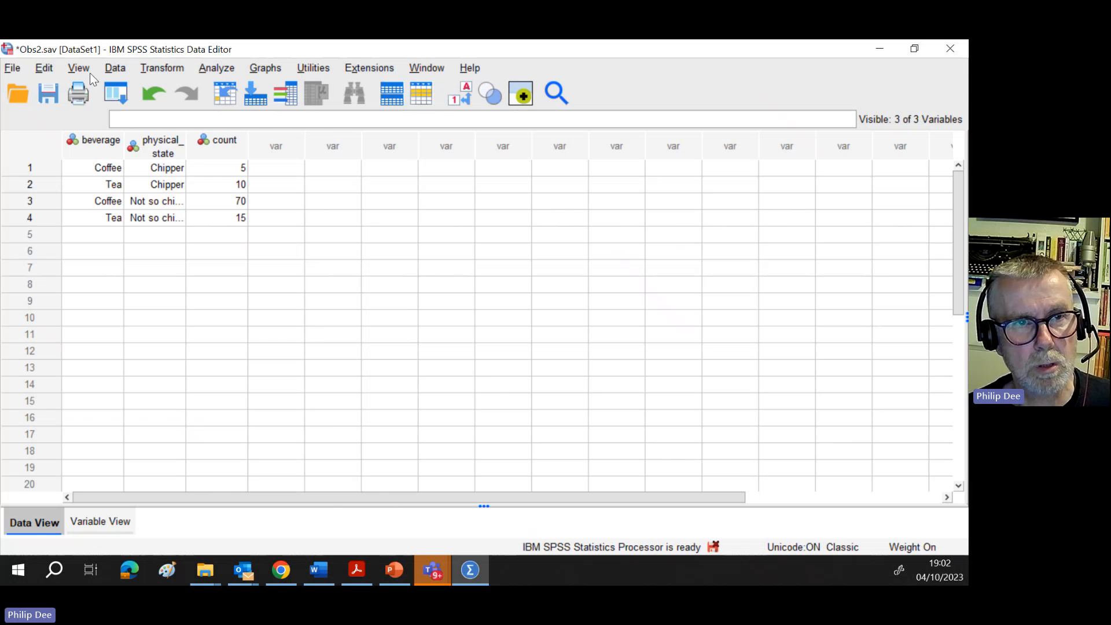
Weight the cases by the Frequency [count] variable.
click(115, 70)
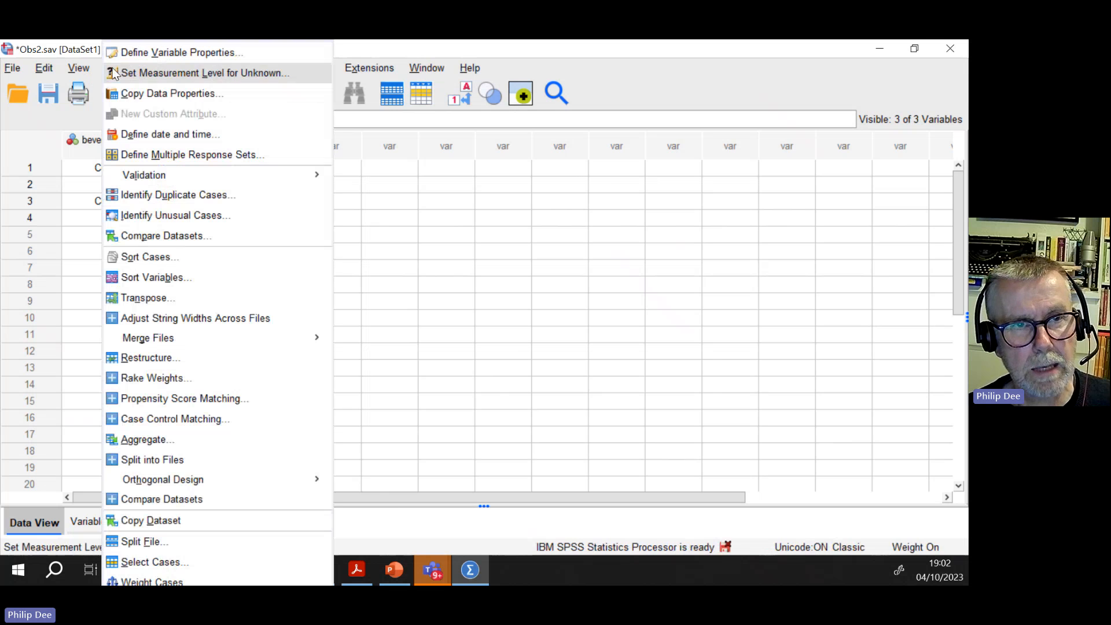
click(139, 581)
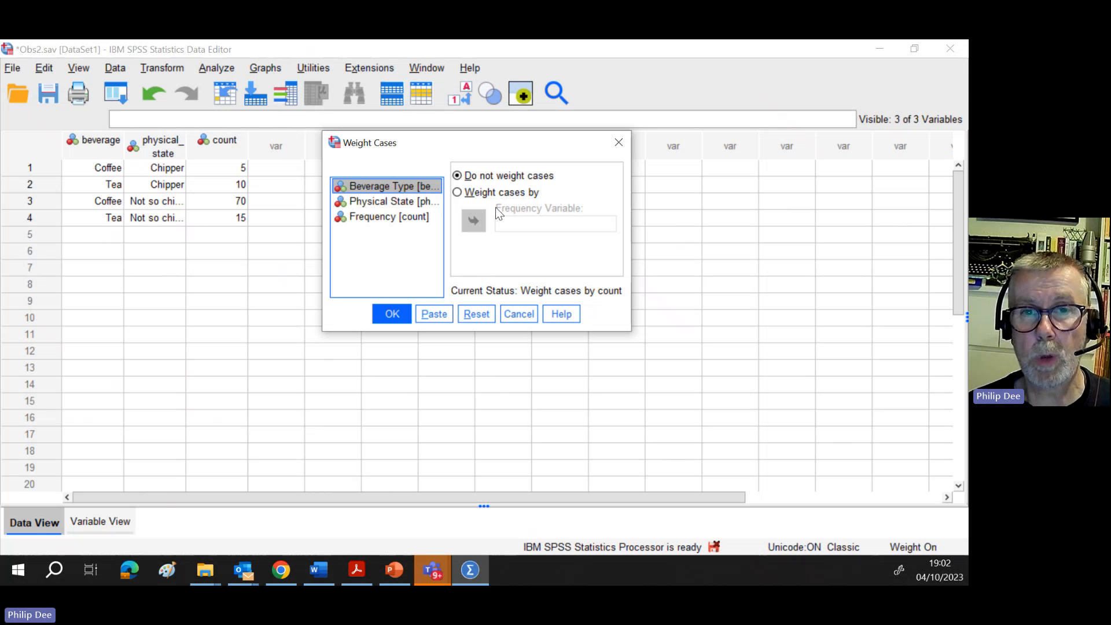
click(457, 193)
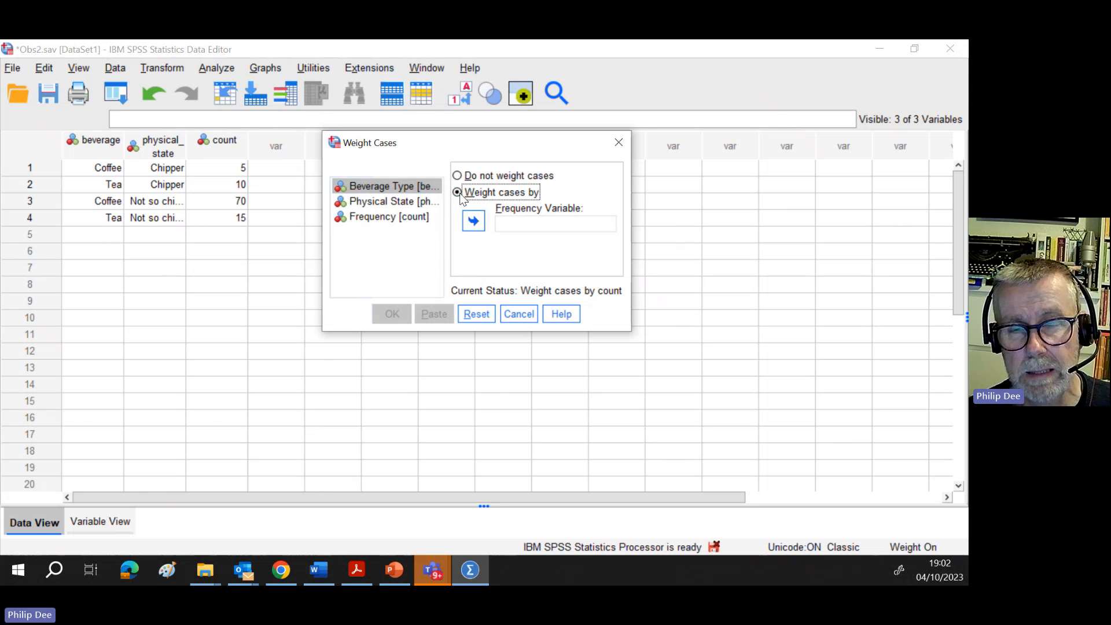
click(382, 217)
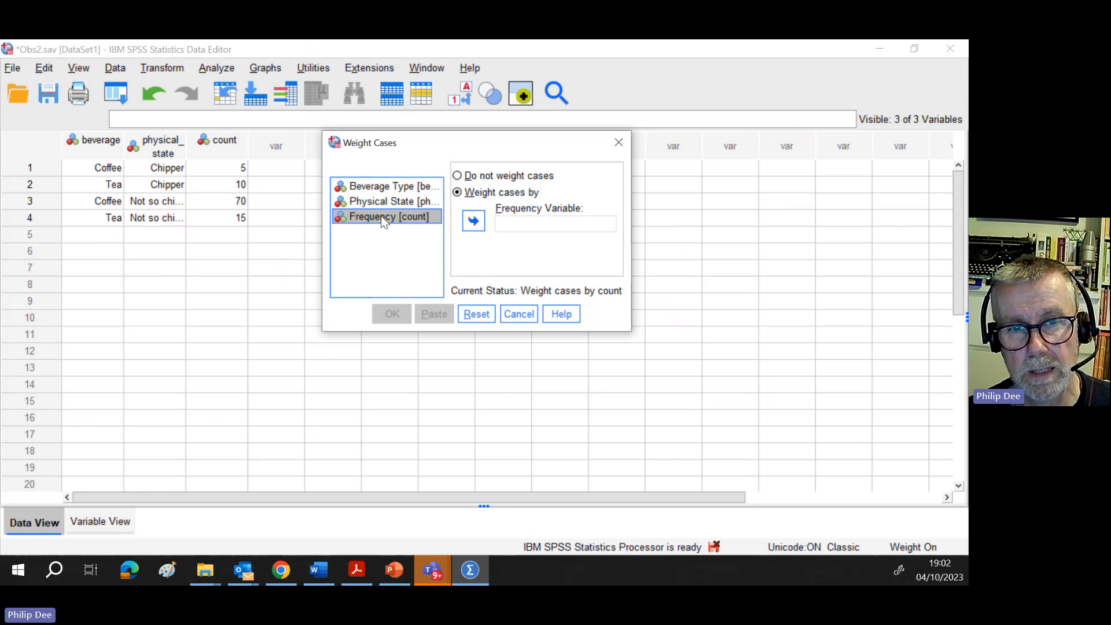
click(474, 222)
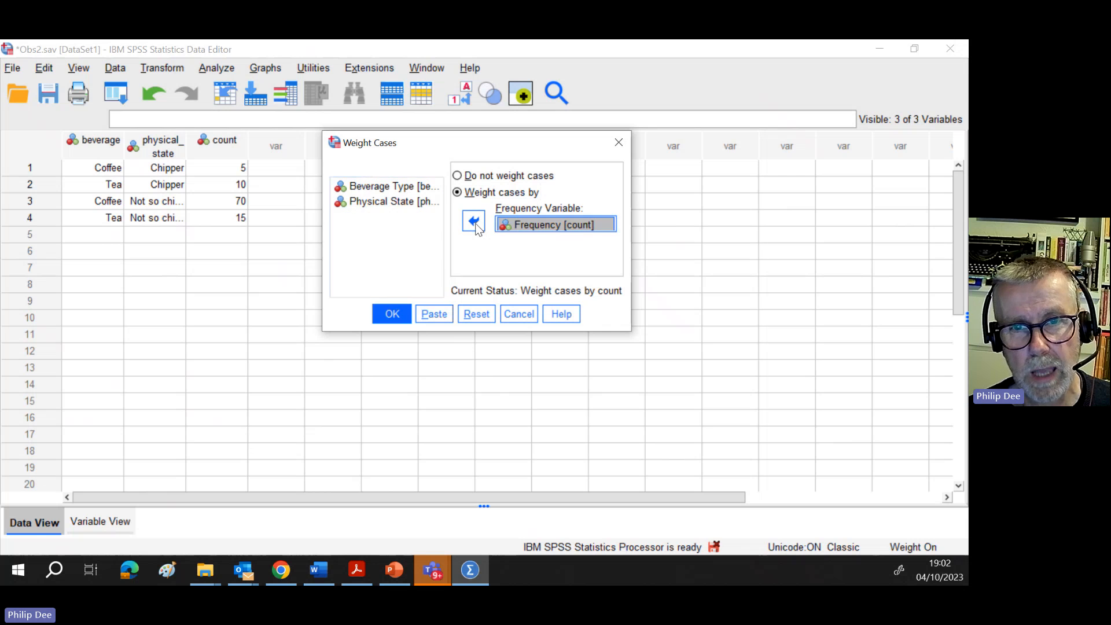
click(393, 316)
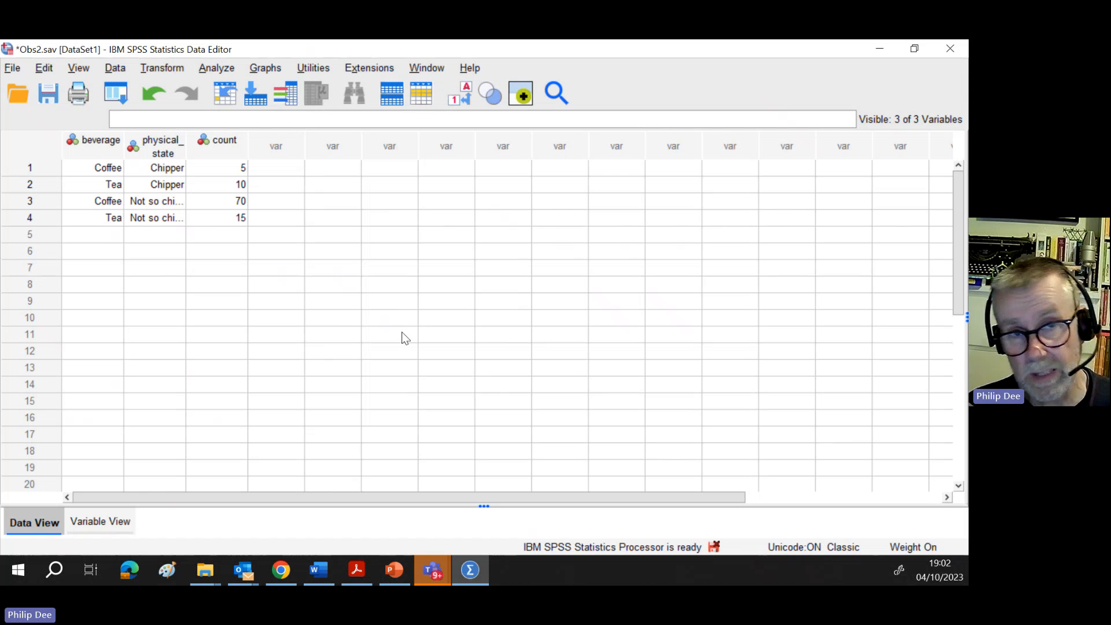
Set up a Crosstabs analysis with Physical State as rows and Beverage Type as columns, following the PowerPoint slide's table layout.
click(224, 68)
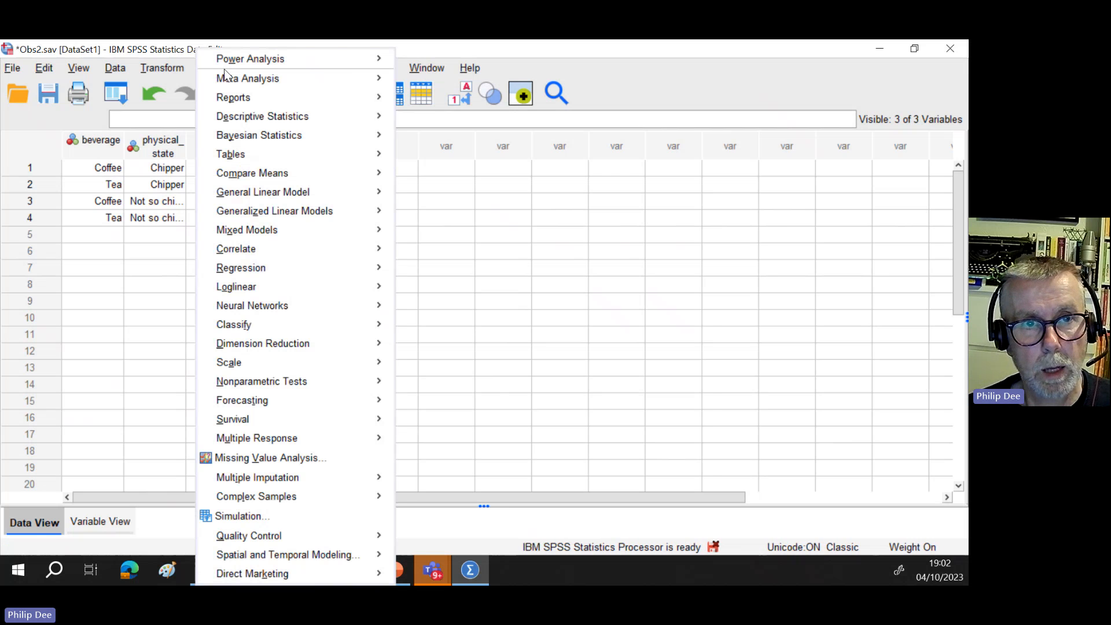
mouse_move(266, 118)
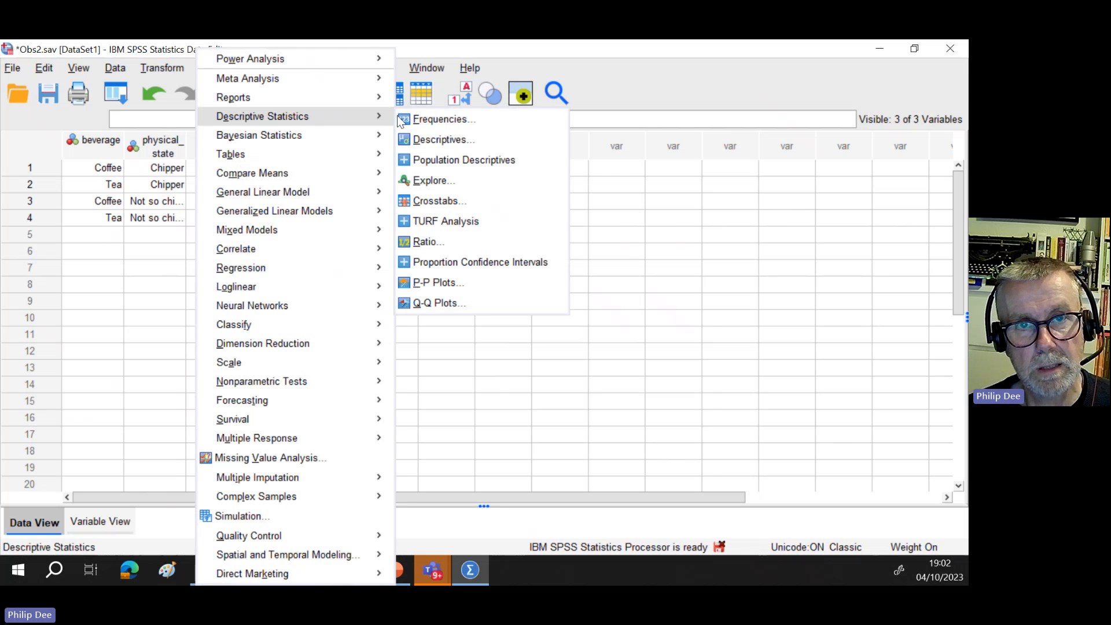
click(437, 202)
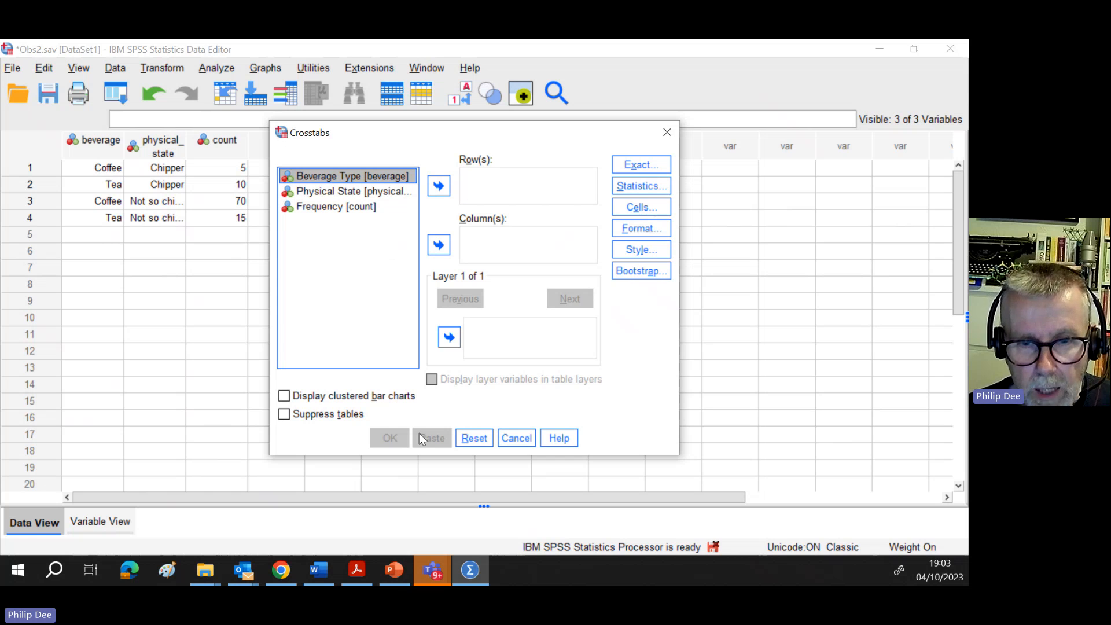
click(396, 569)
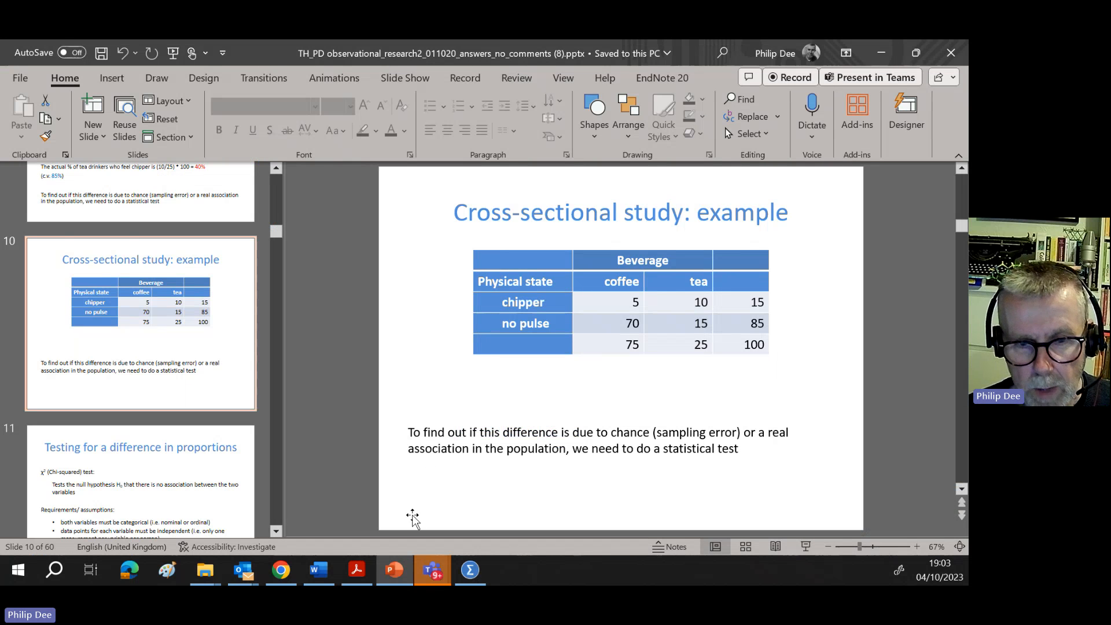
click(469, 569)
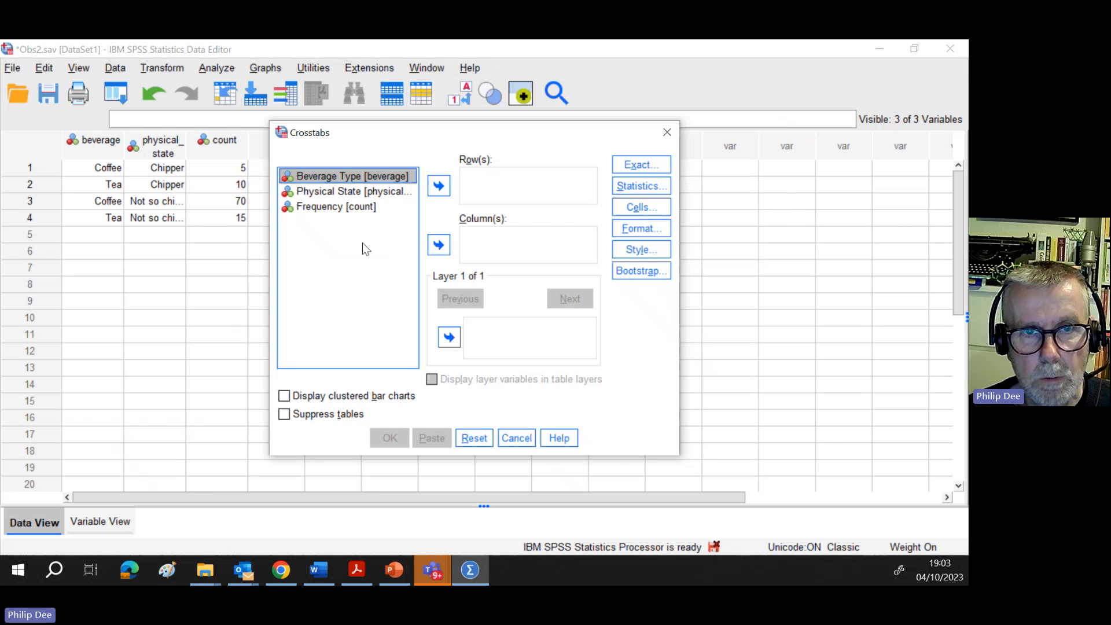
click(439, 185)
click(344, 177)
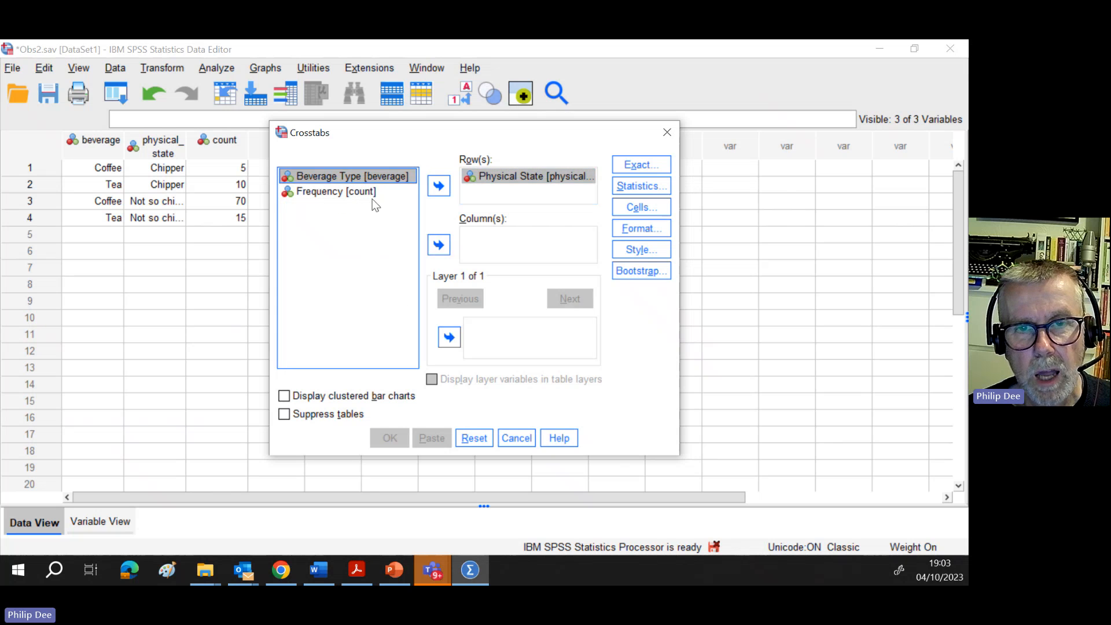
click(438, 245)
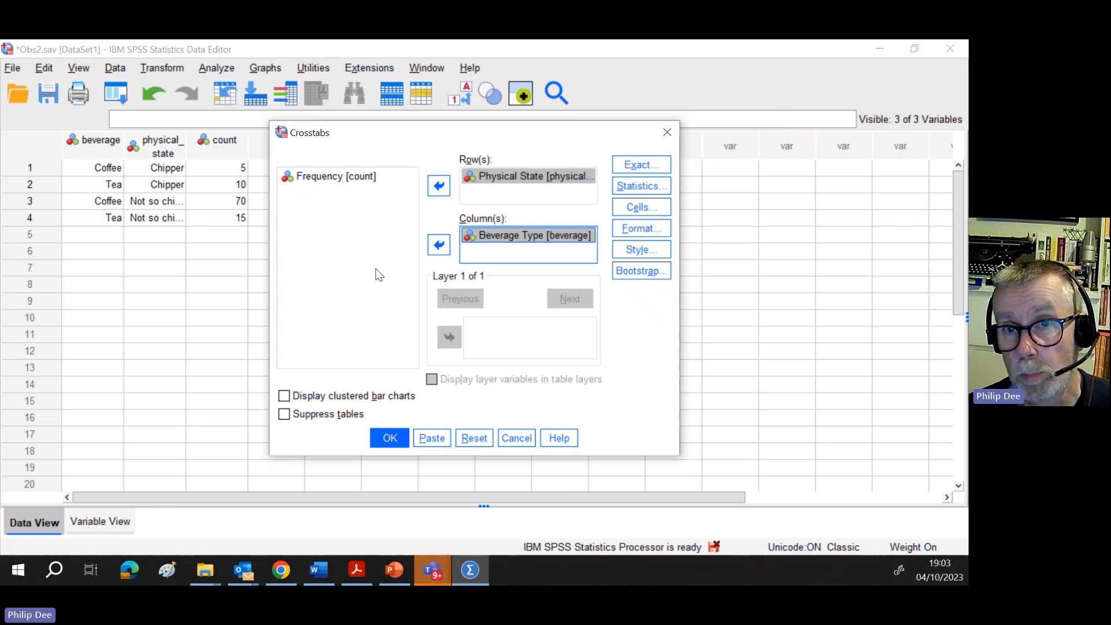
Add the Chi-square and Phi and Cramer's V statistics to the crosstab and run the analysis.
click(641, 186)
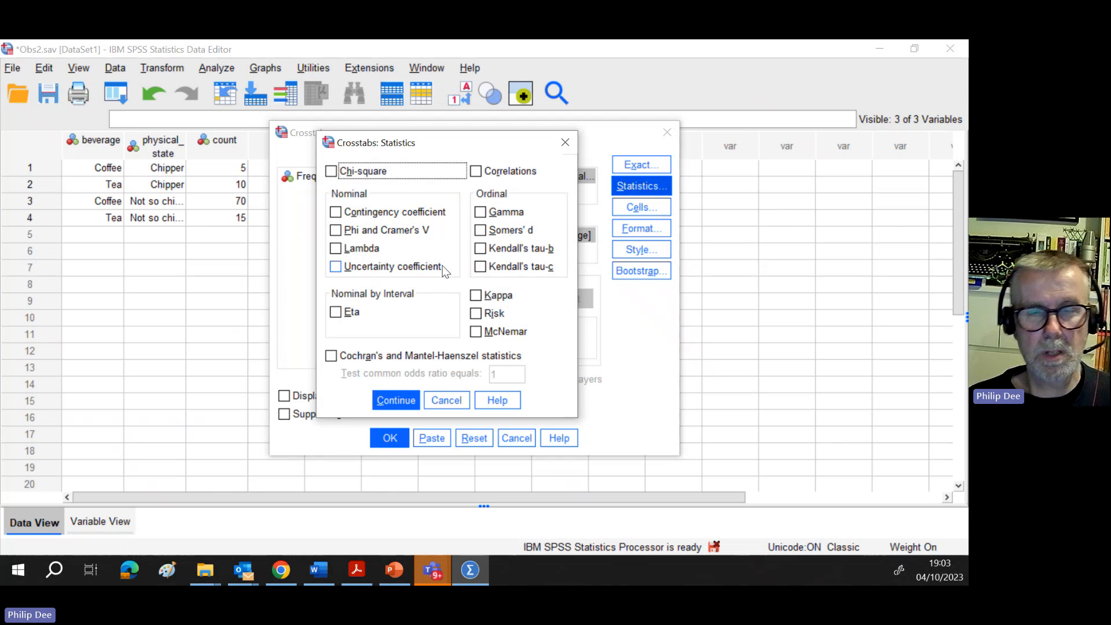
click(331, 172)
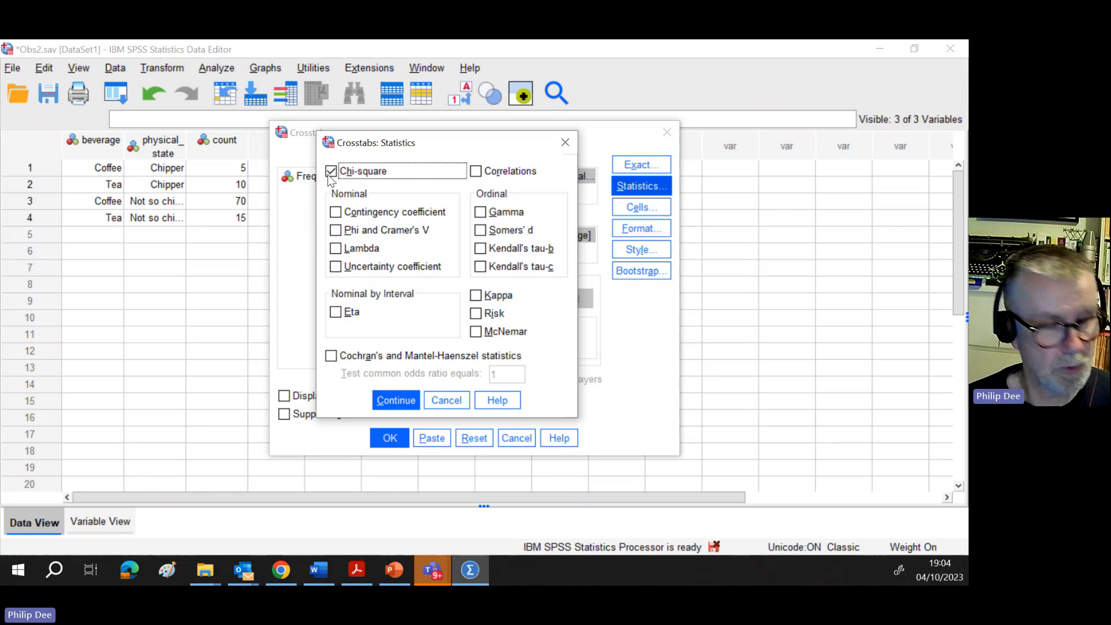
click(335, 230)
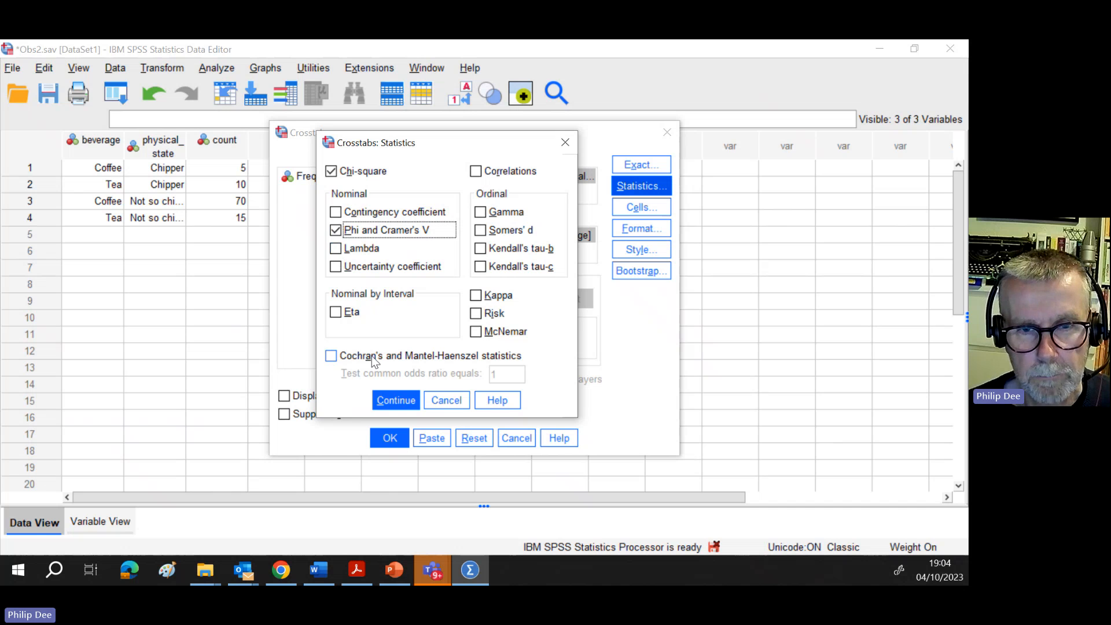
click(392, 400)
click(390, 438)
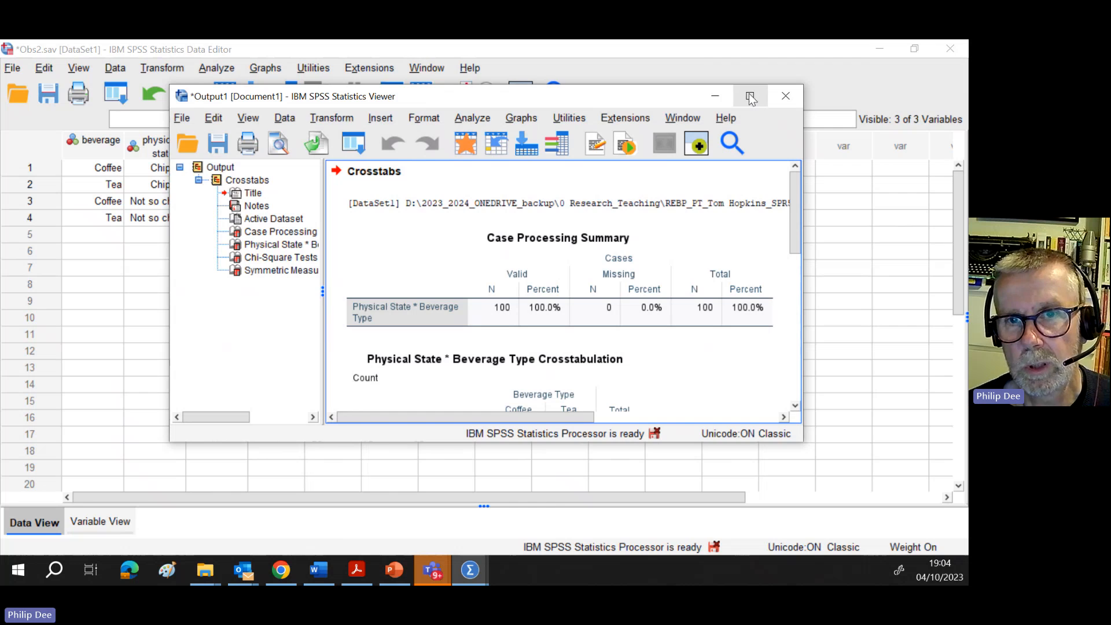
Maximize the output and examine the Case Processing Summary and the crosstabulation, comparing the counts with the PowerPoint slide's table.
click(750, 97)
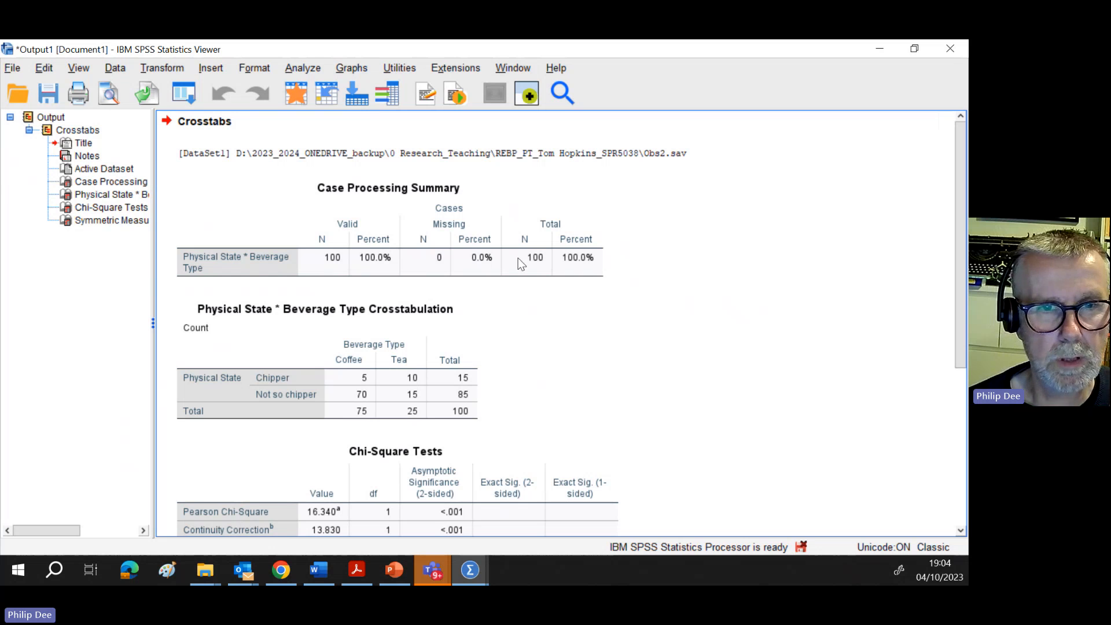
click(249, 186)
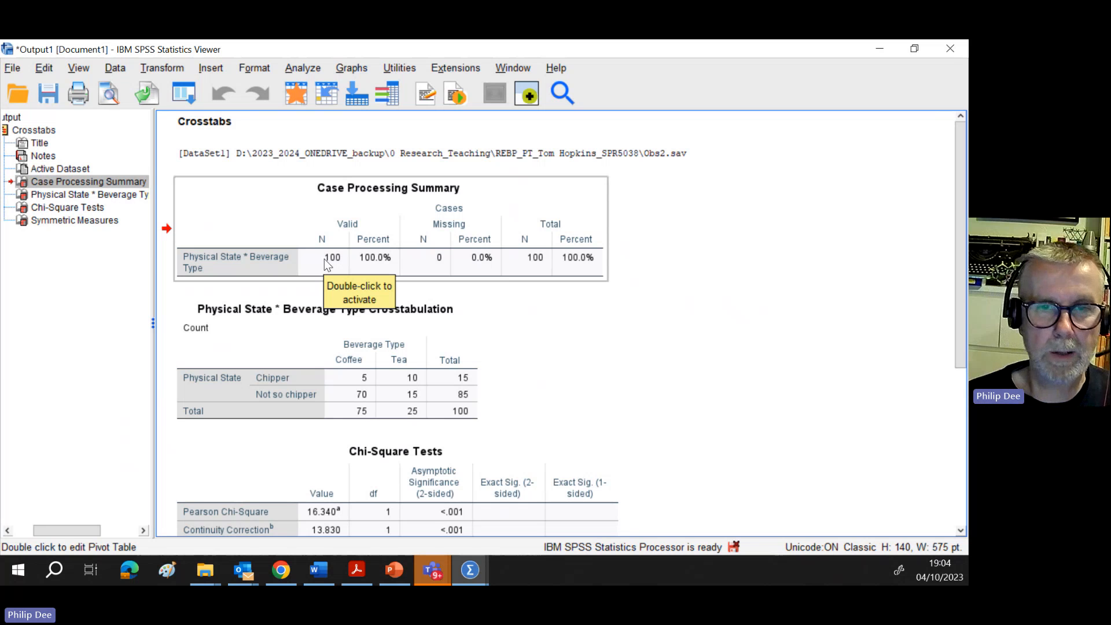
click(466, 311)
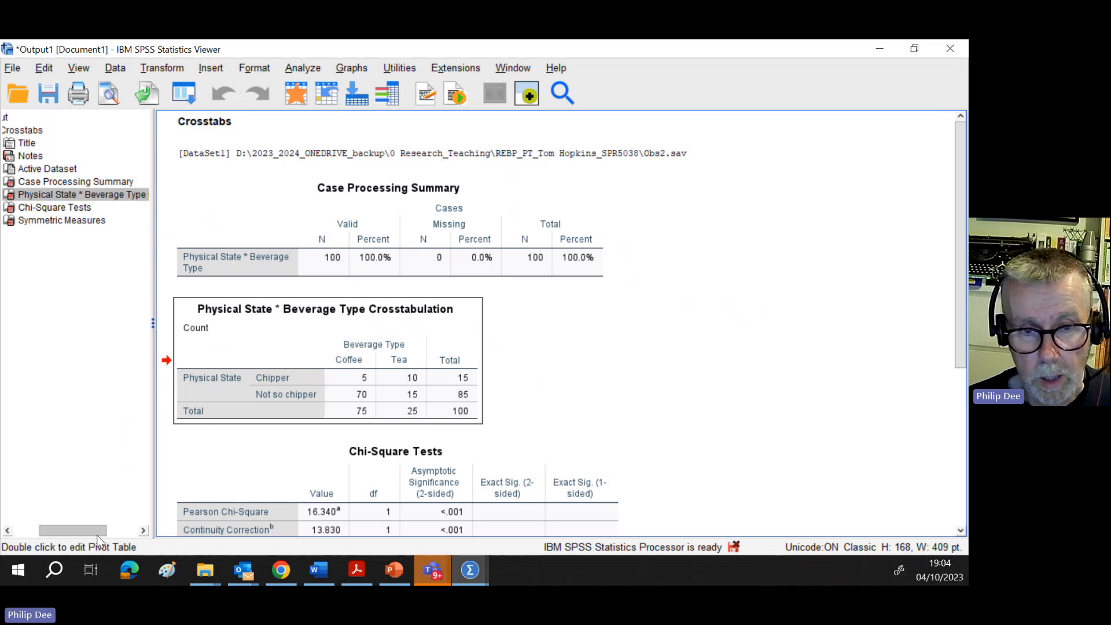
click(399, 565)
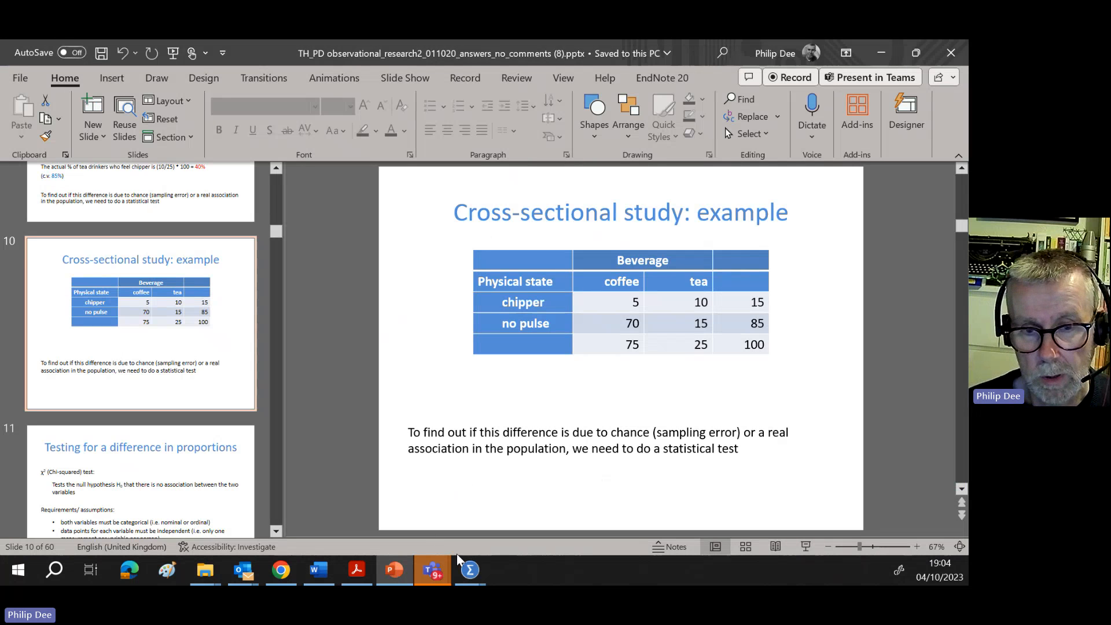
click(470, 570)
click(501, 521)
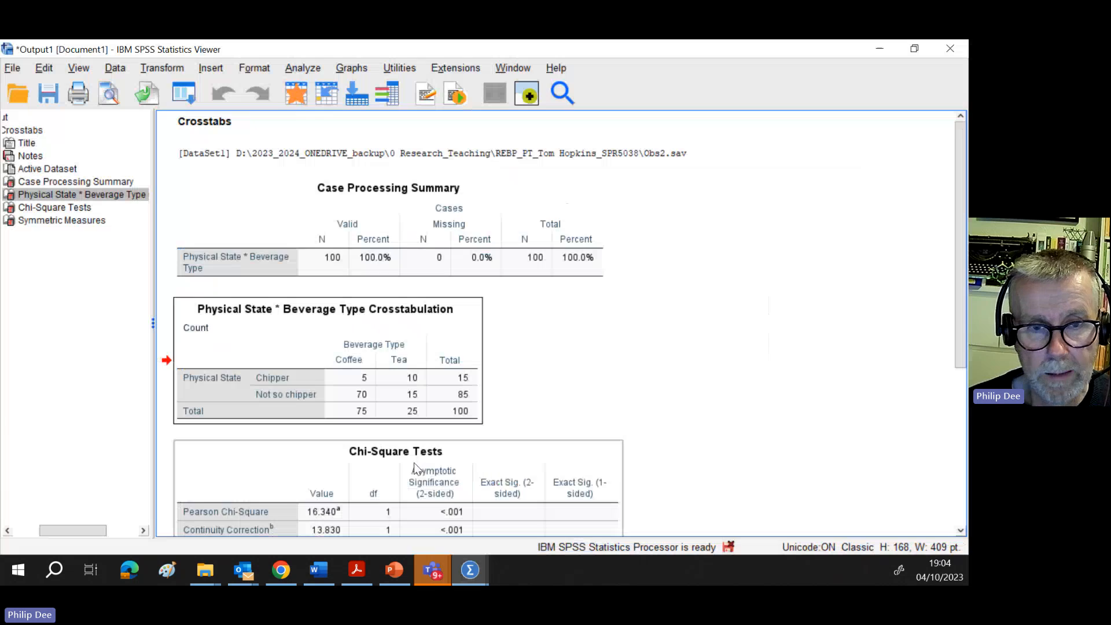
Examine the Chi-Square Tests table with its expected count footnote, and the Phi and Cramer's V values in Symmetric Measures.
scroll(632, 362, down, 3)
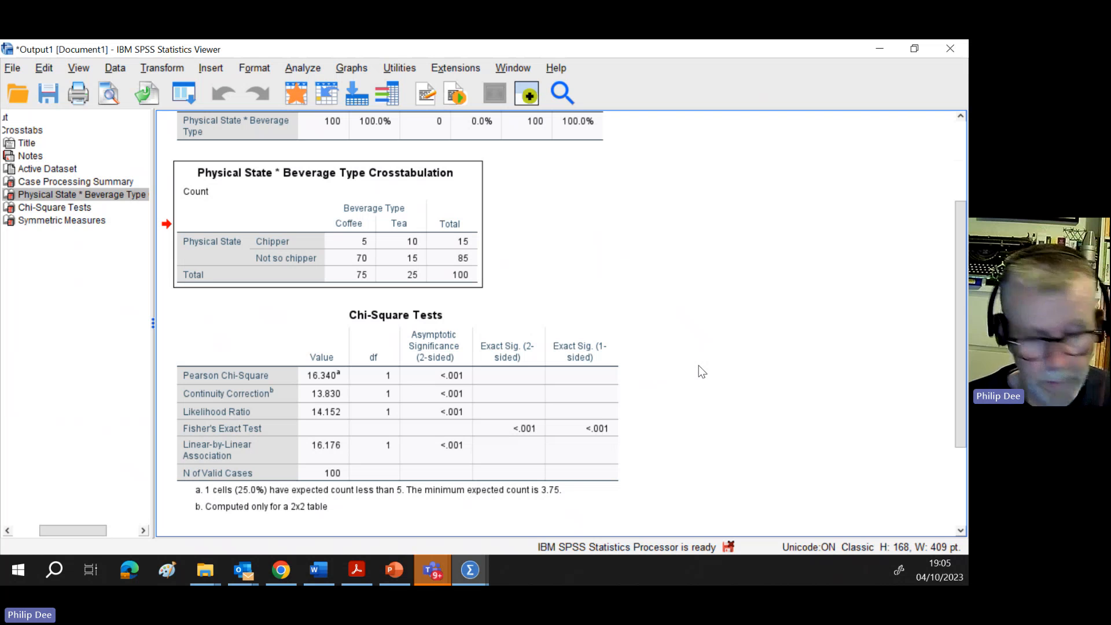
click(606, 428)
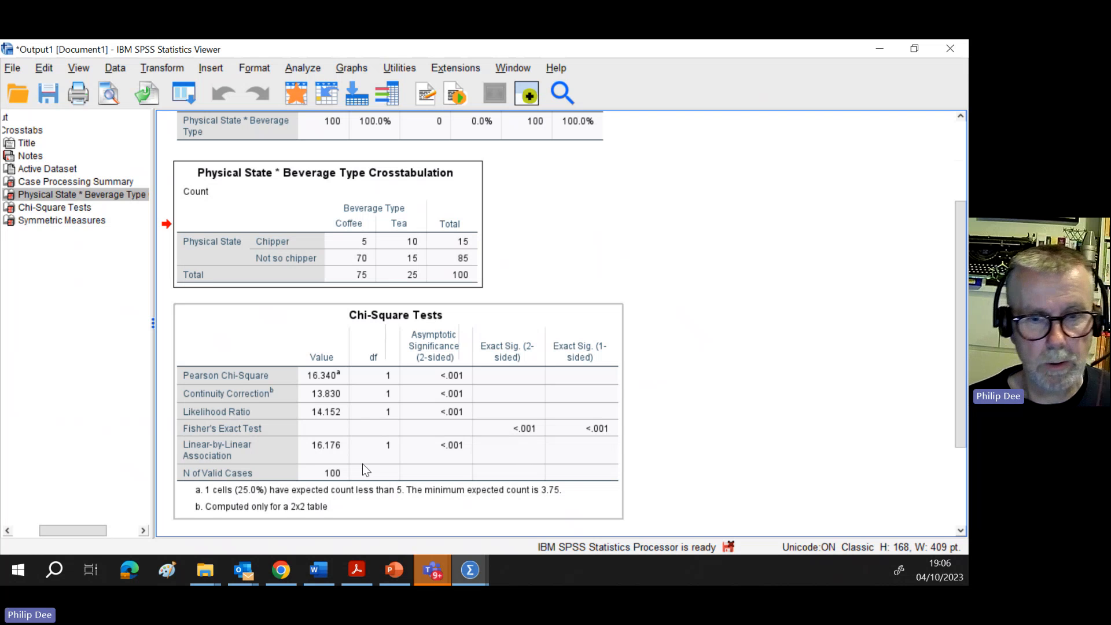
click(428, 567)
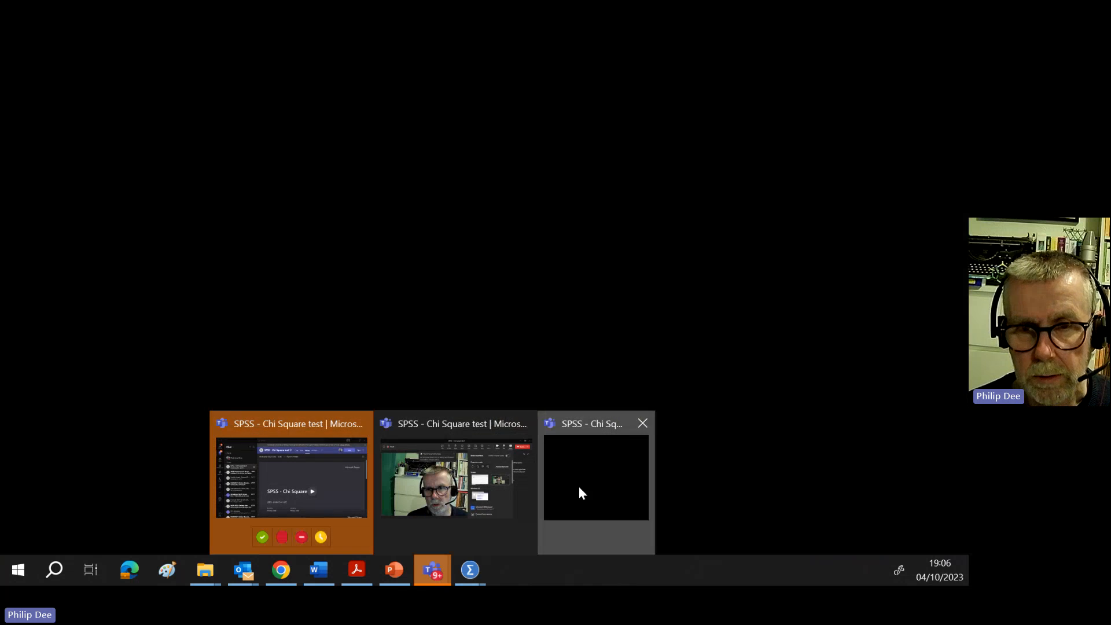
click(579, 487)
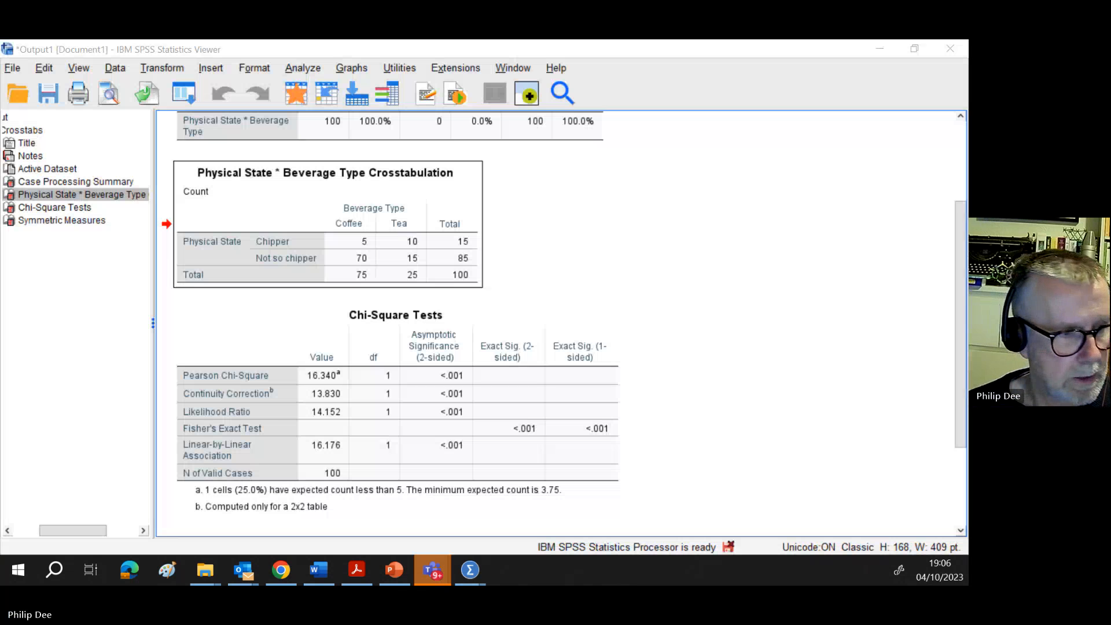
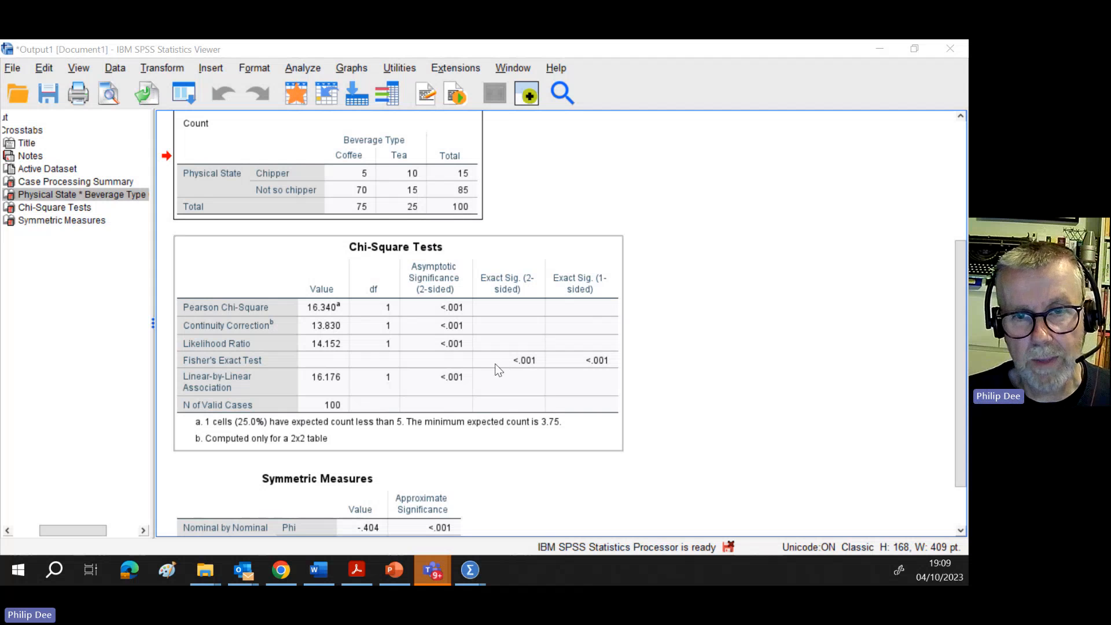
scroll(495, 363, down, 2)
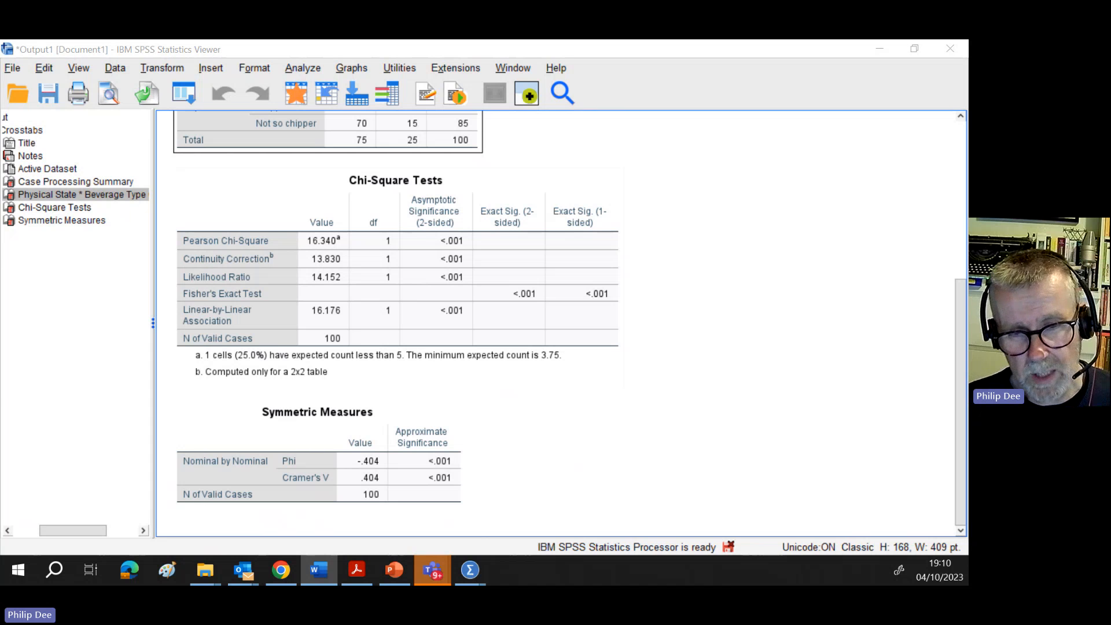
click(383, 465)
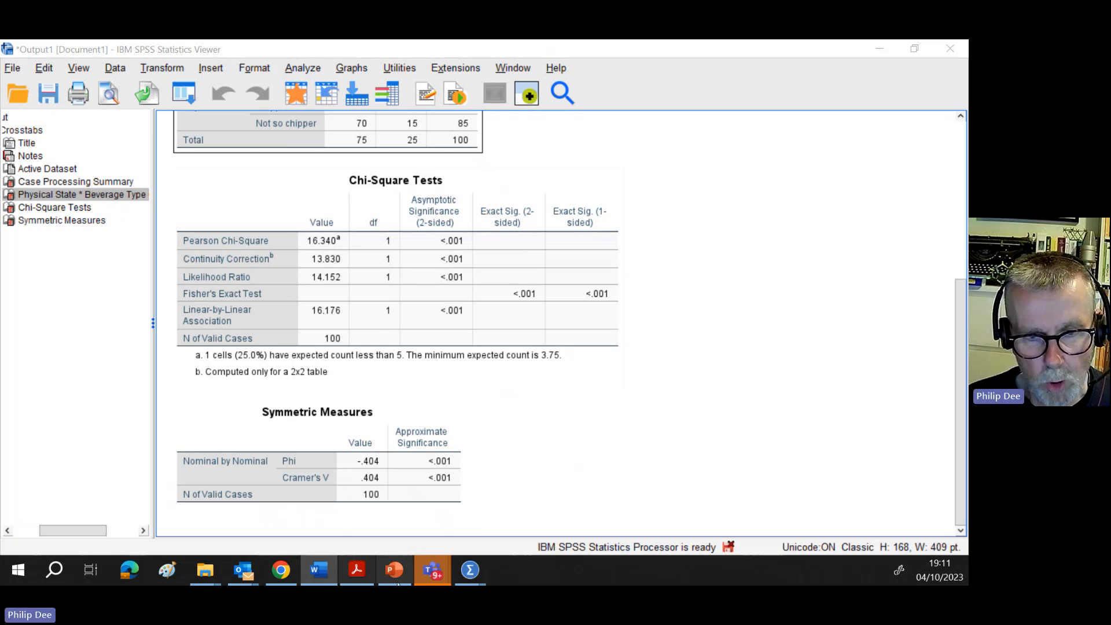
mouse_move(429, 576)
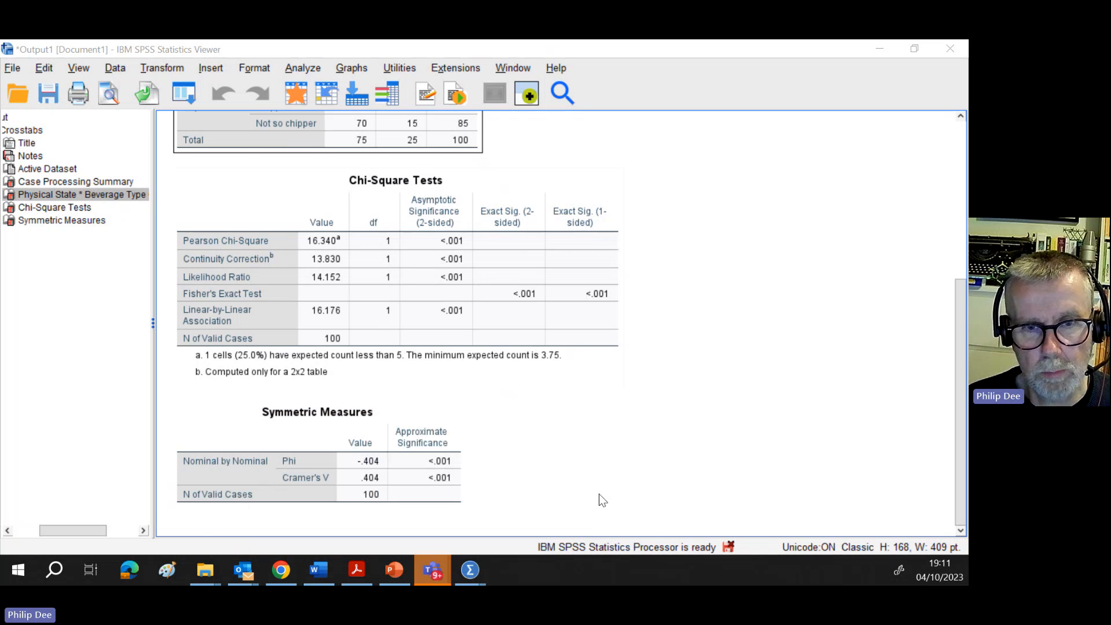